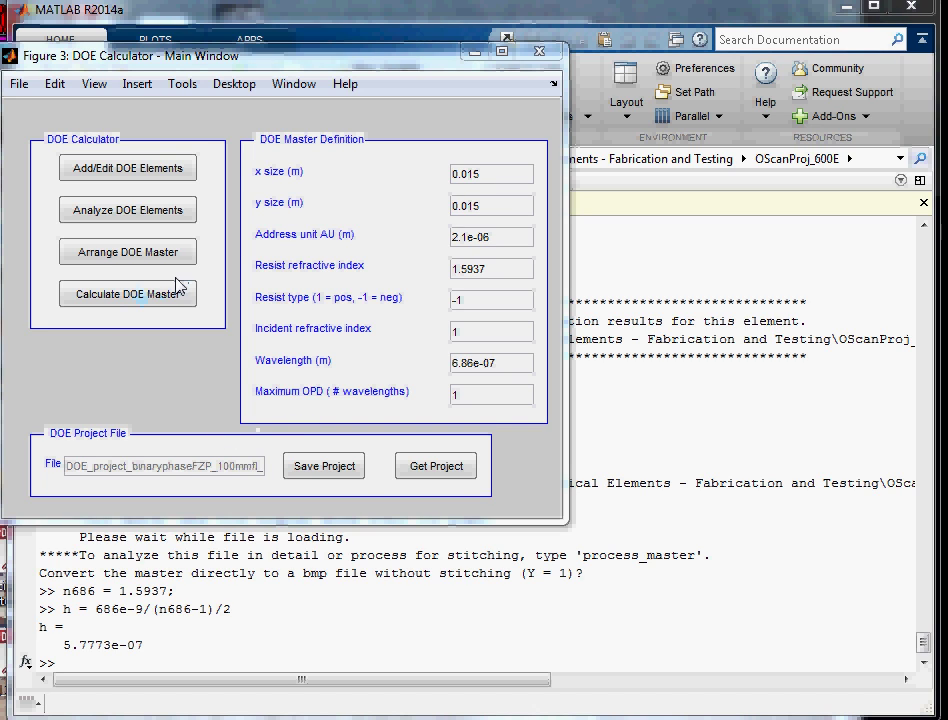
Step: Save the project as DOE_project_smoothphaseDFL_100mmfl_686nm, replacing binary and FZP, then enter resist type 1
left_click(322, 476)
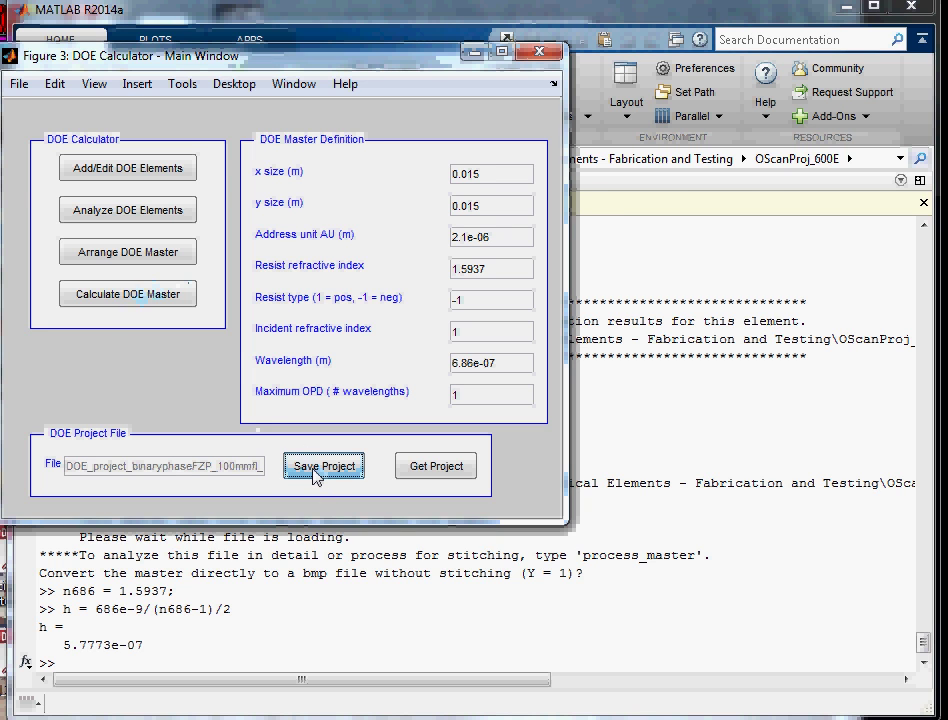
left_click(190, 590)
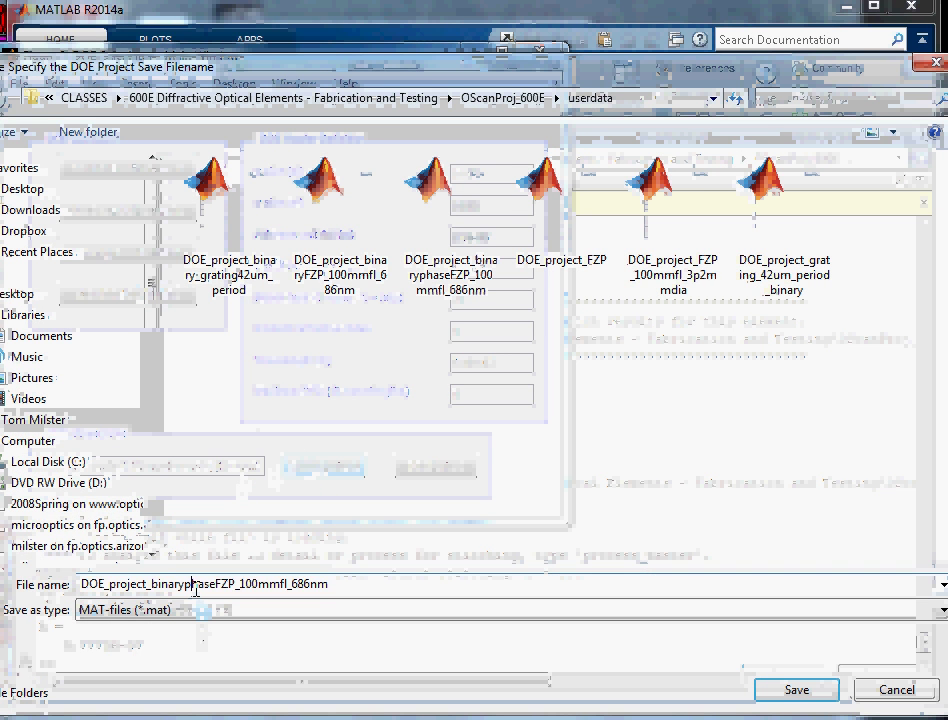
left_click_drag(177, 585, 154, 587)
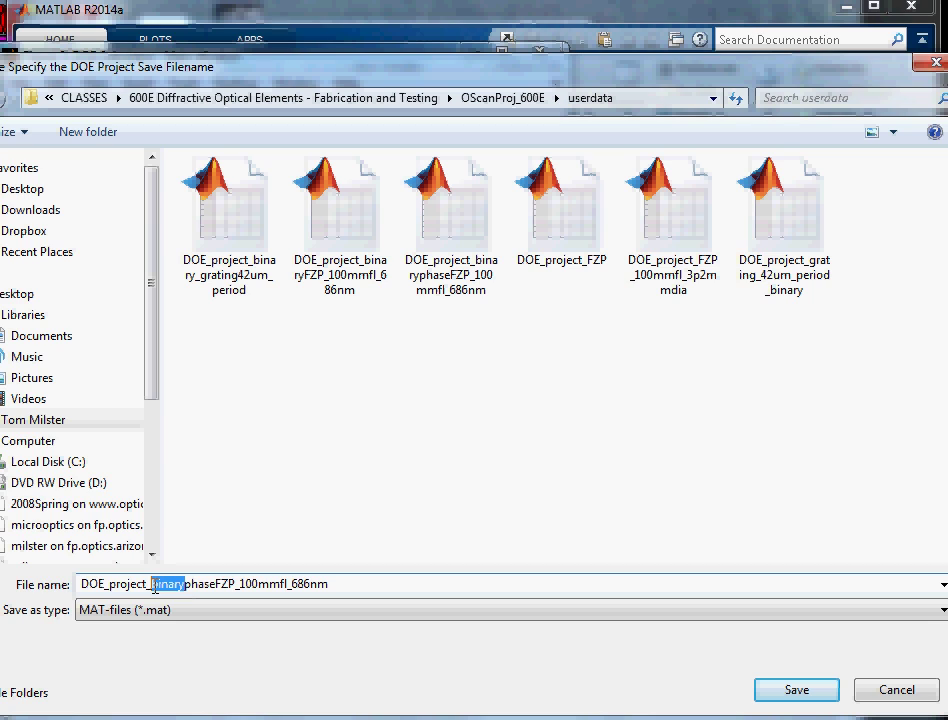
type("smooth")
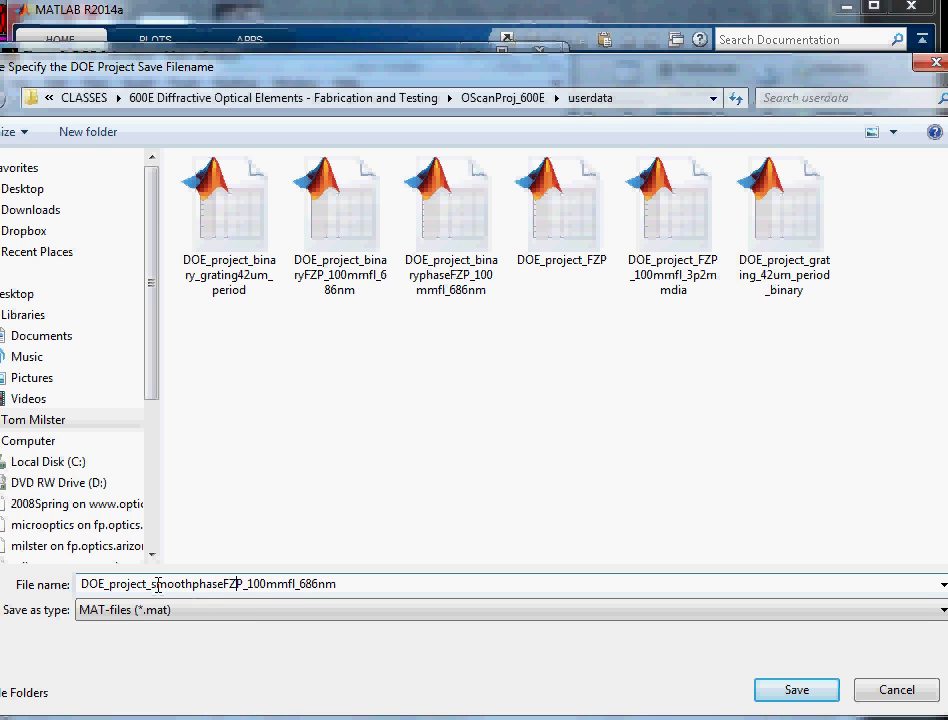
key("BackSpace")
key("BackSpace")
key("BackSpace")
type("DFL")
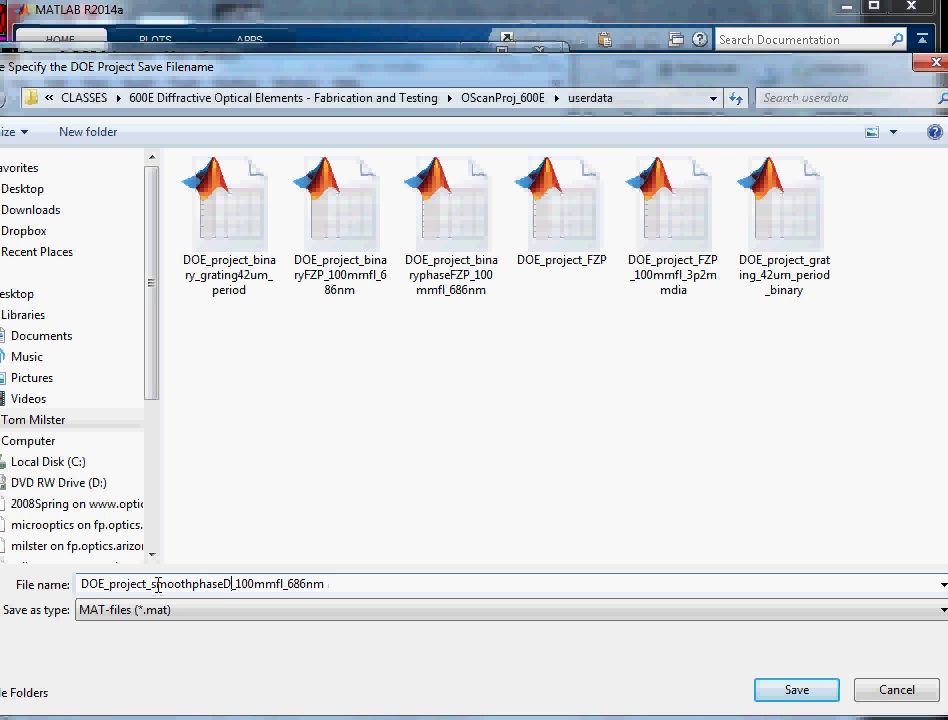
key("Return")
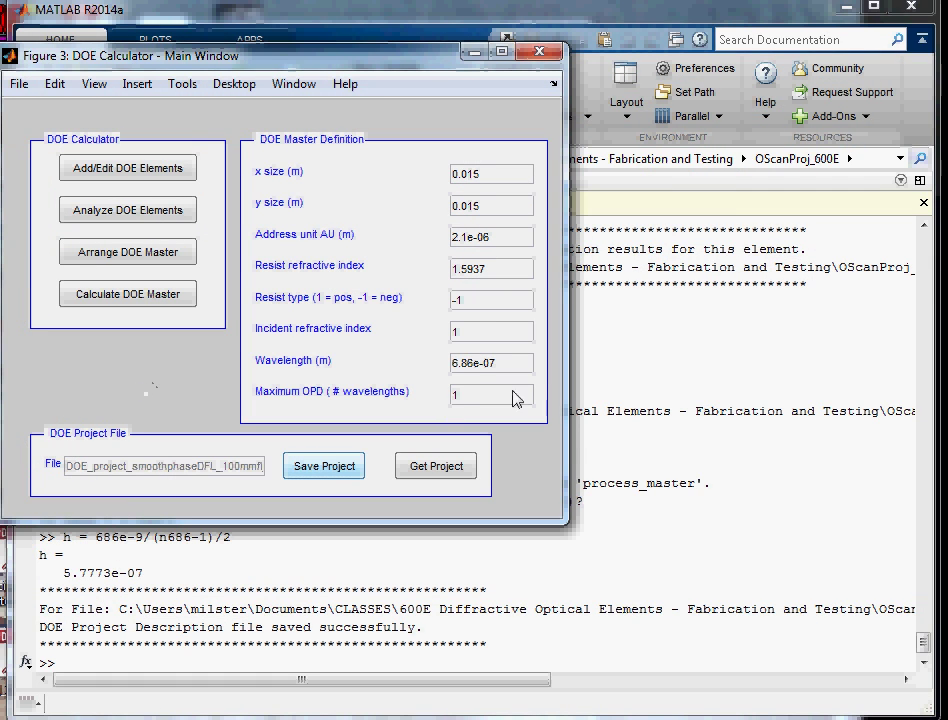
type("-1")
Step: In the DOE element list, change fresnel_lens Q_levels from 2 to 256
left_click(72, 168)
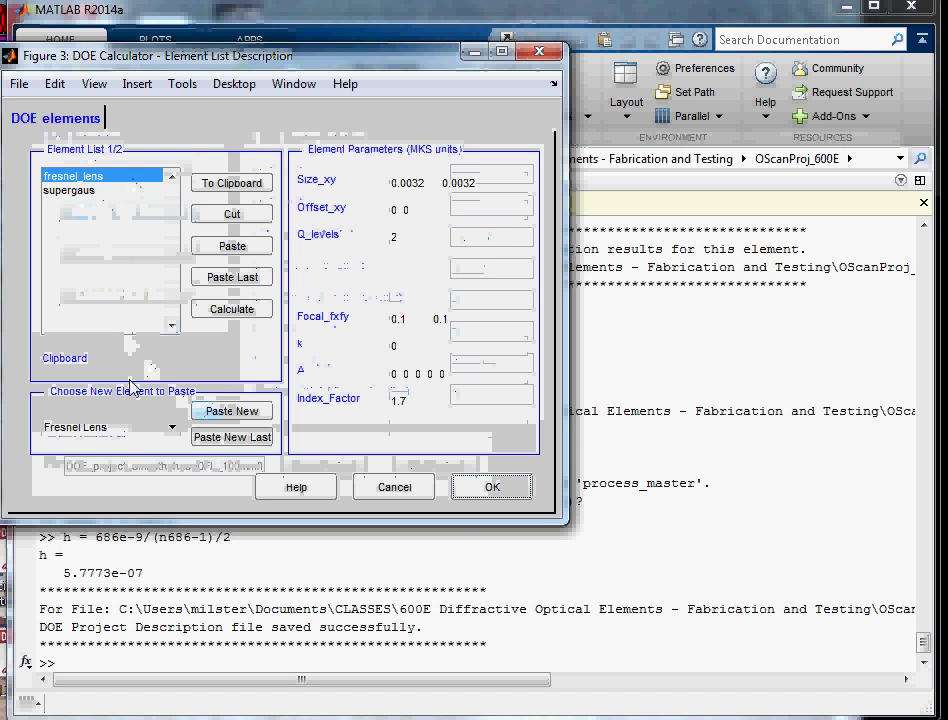
left_click(413, 238)
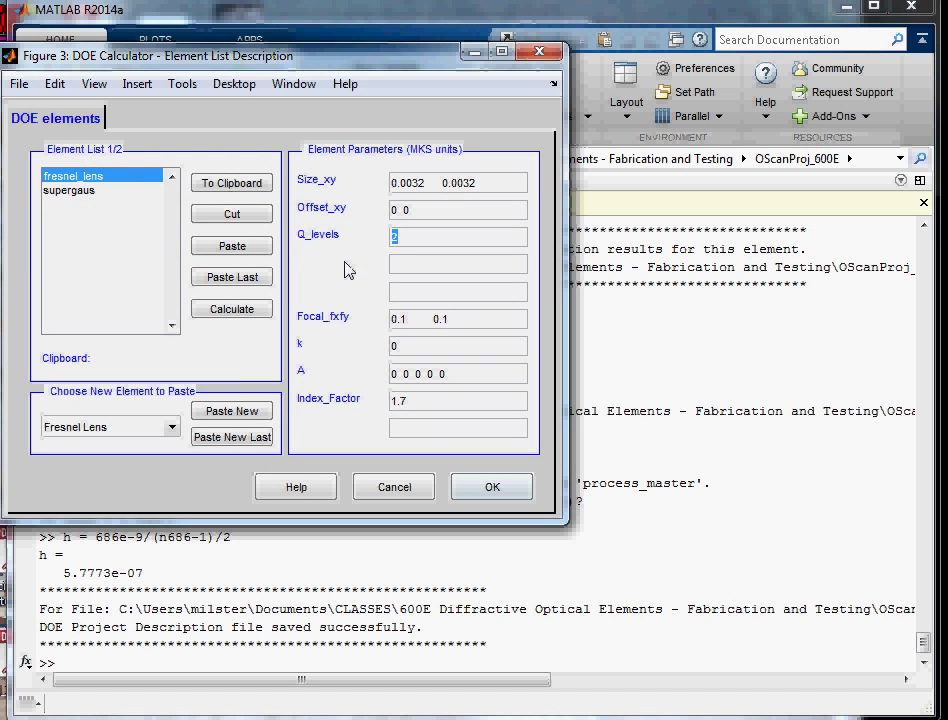
type("256")
Step: Calculate fresnel_lens, answer the bmp prompt, and show the Exposure Data plot with colormap(gray)
left_click(222, 312)
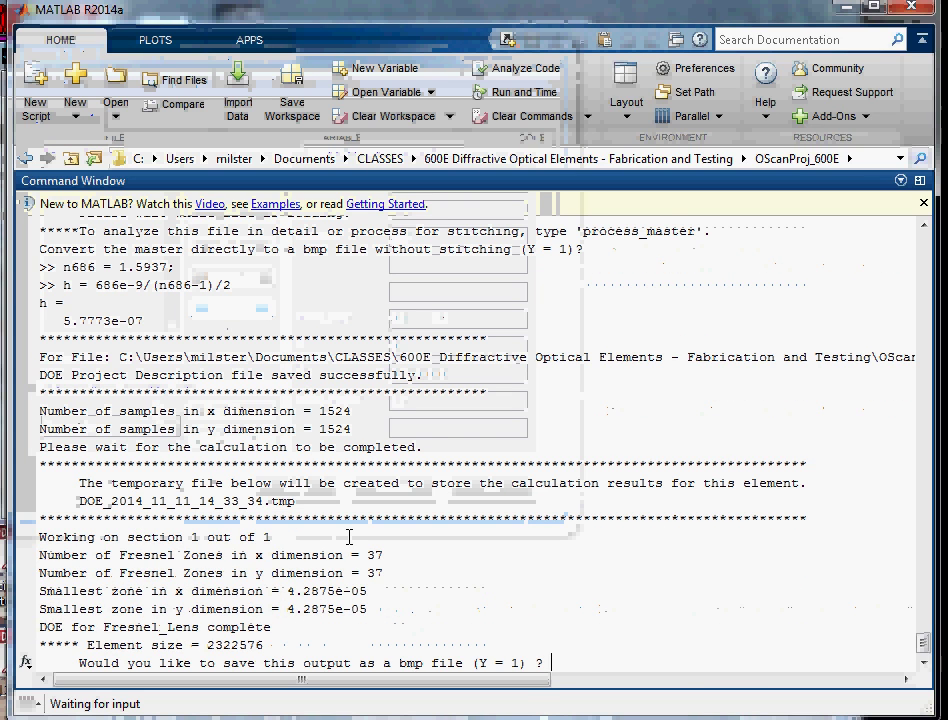
key("Return")
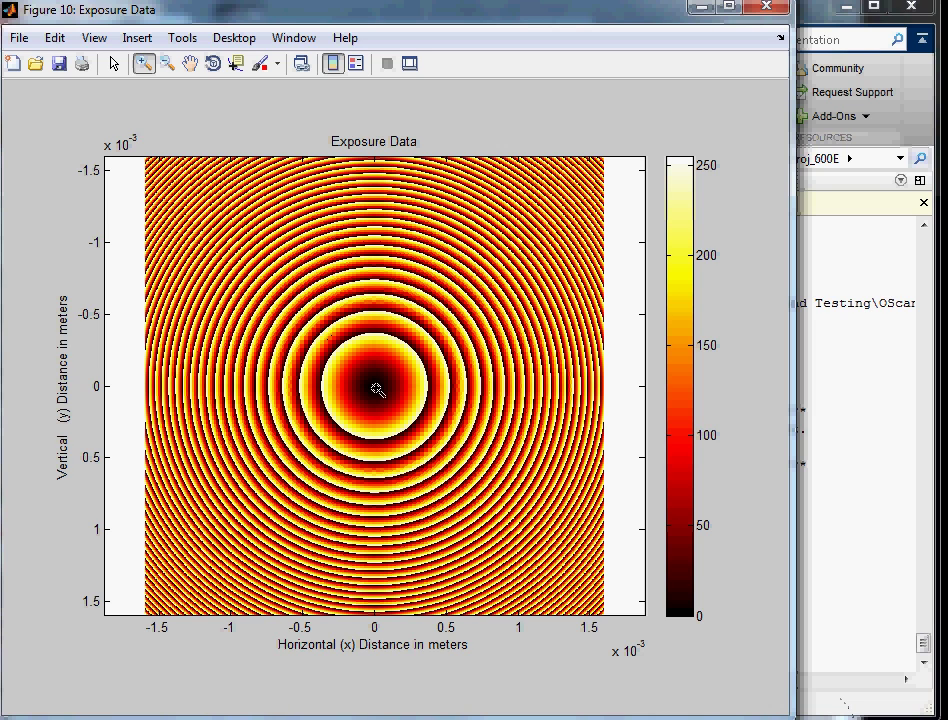
left_click(832, 703)
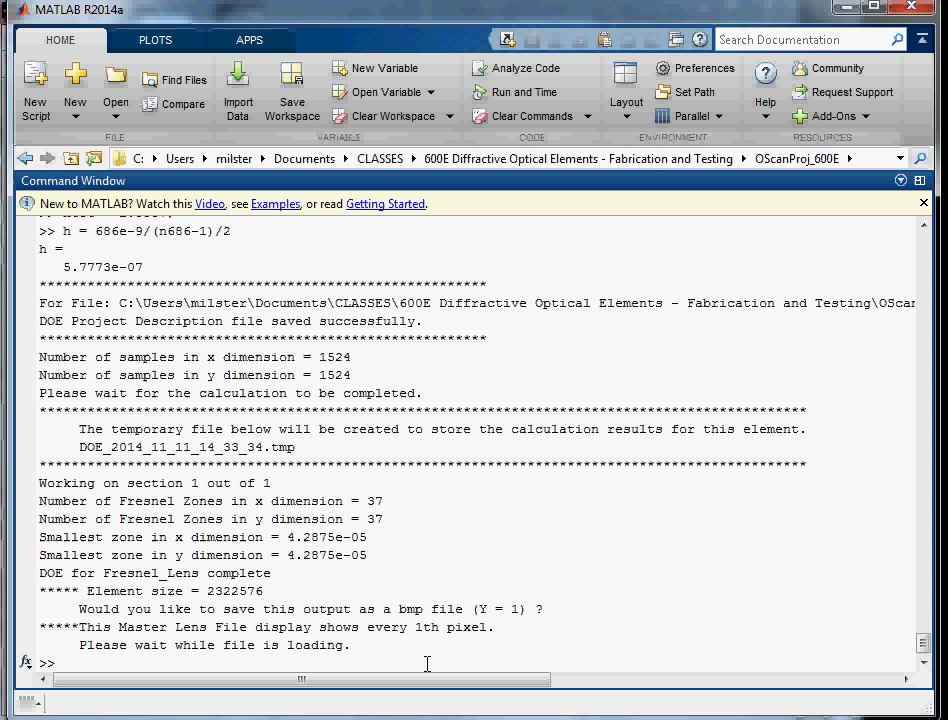
type("colormap(")
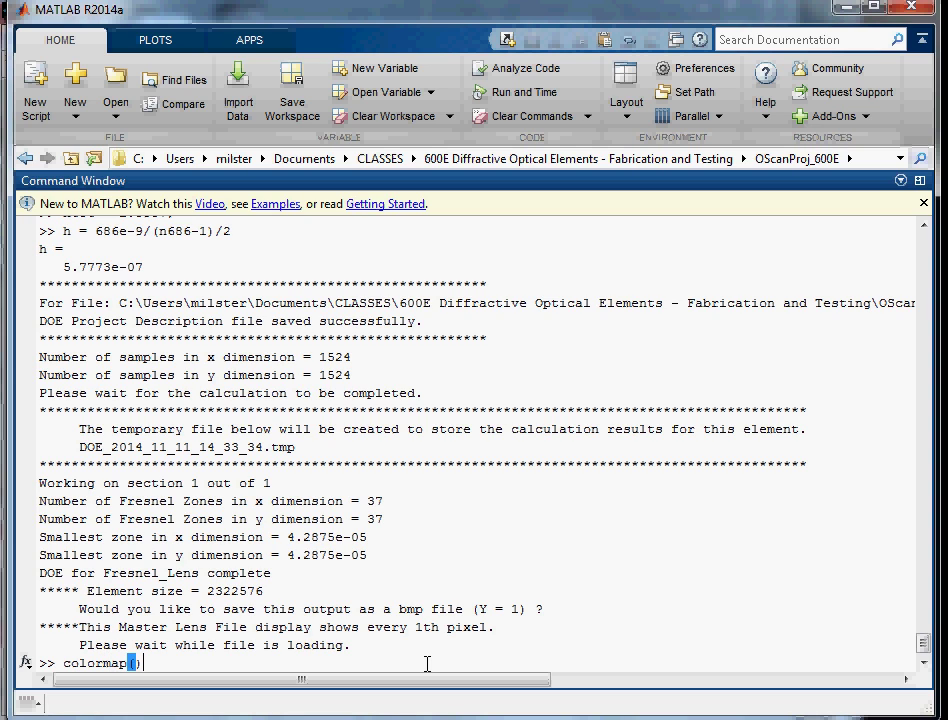
type("gray")
key("Return")
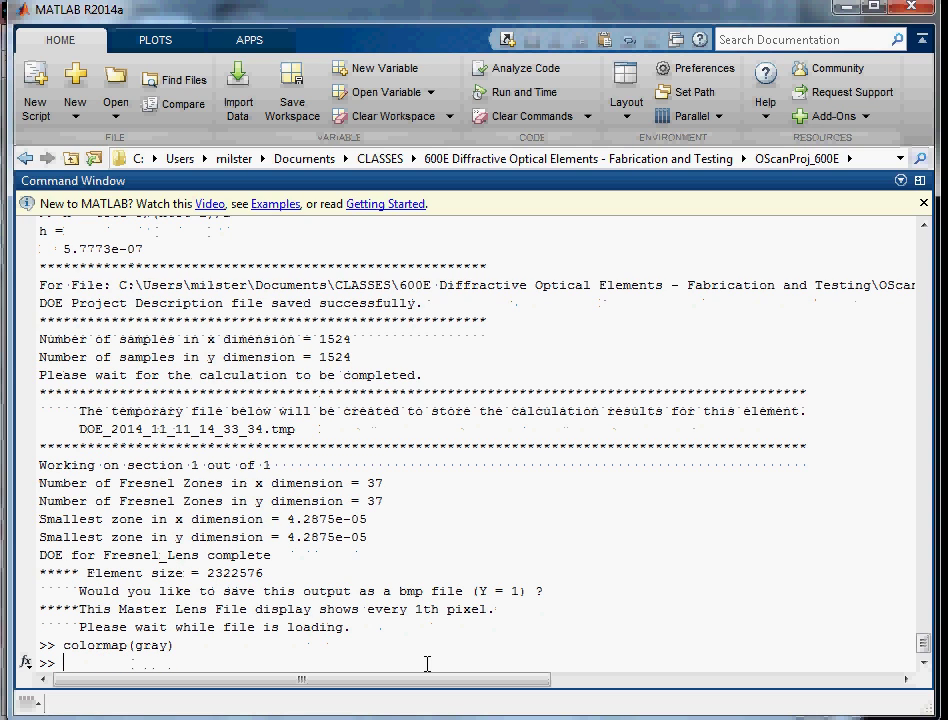
left_click(4, 481)
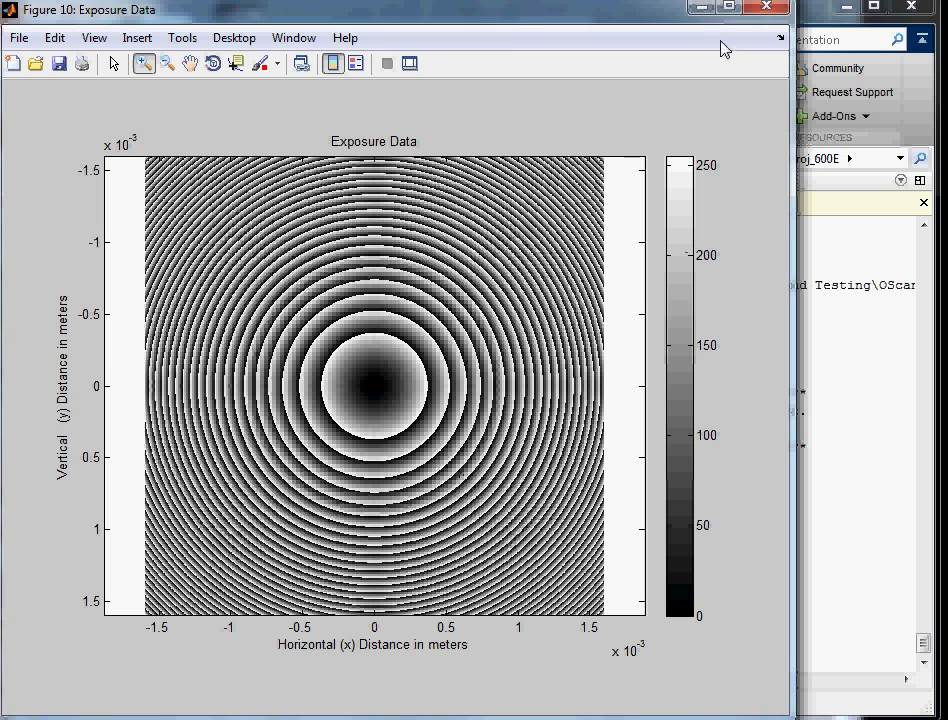
Step: Minimize the Exposure Data figure and accept the DOE element list changes
left_click(706, 12)
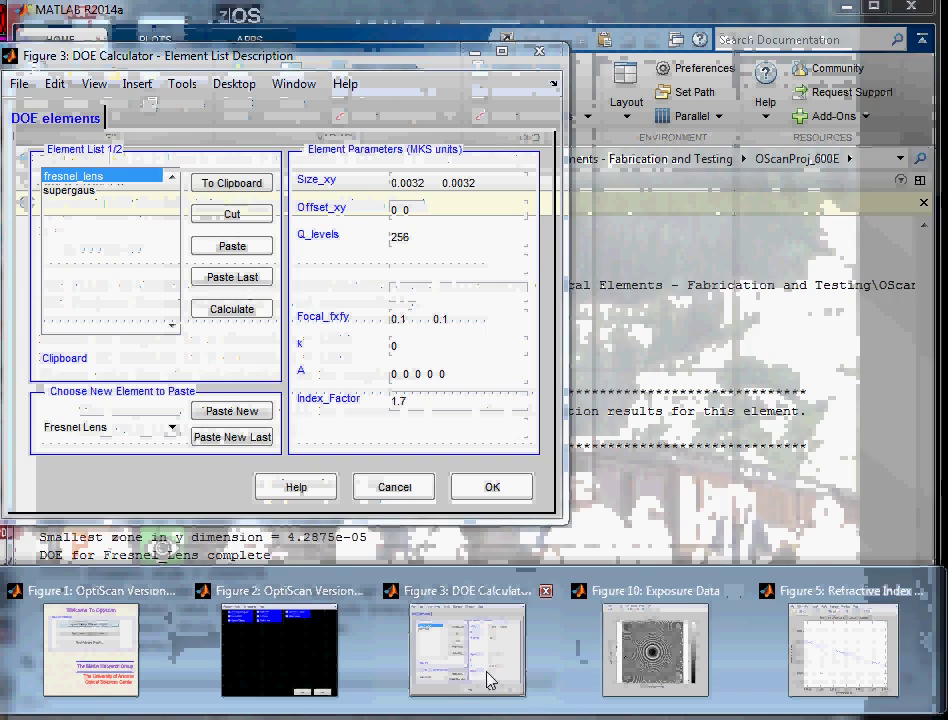
left_click(487, 677)
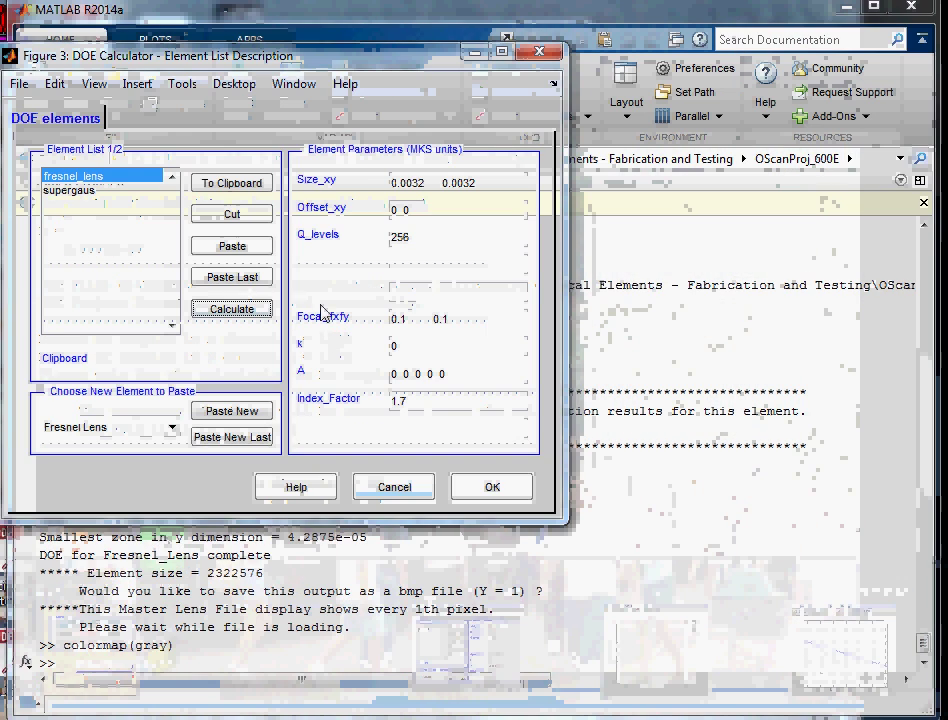
left_click(493, 489)
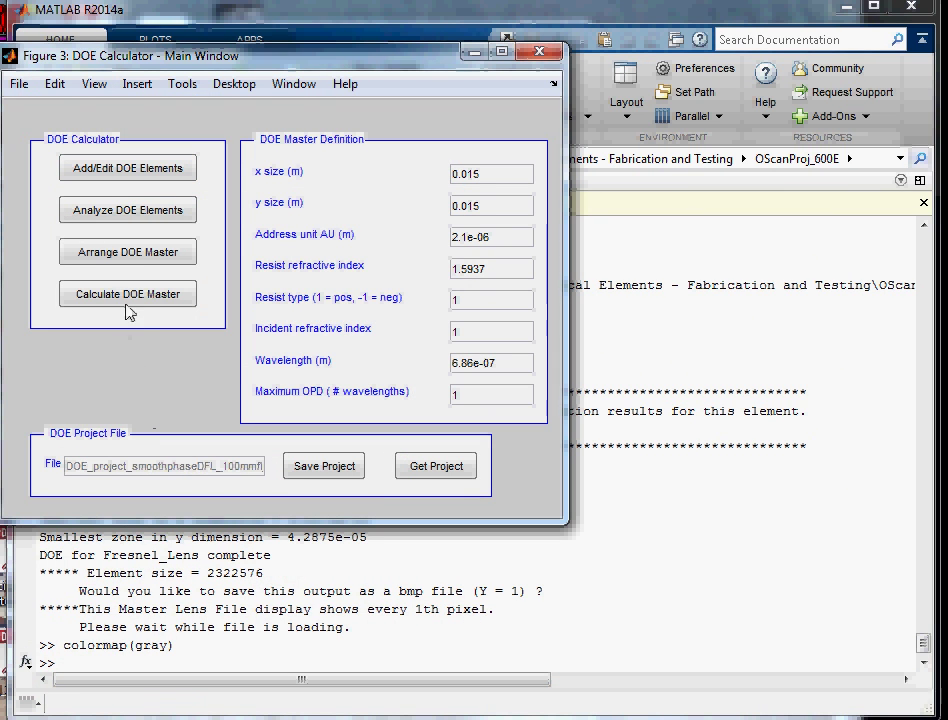
Step: Overwrite the saved DOE project under the same name and calculate the DOE master
left_click(339, 470)
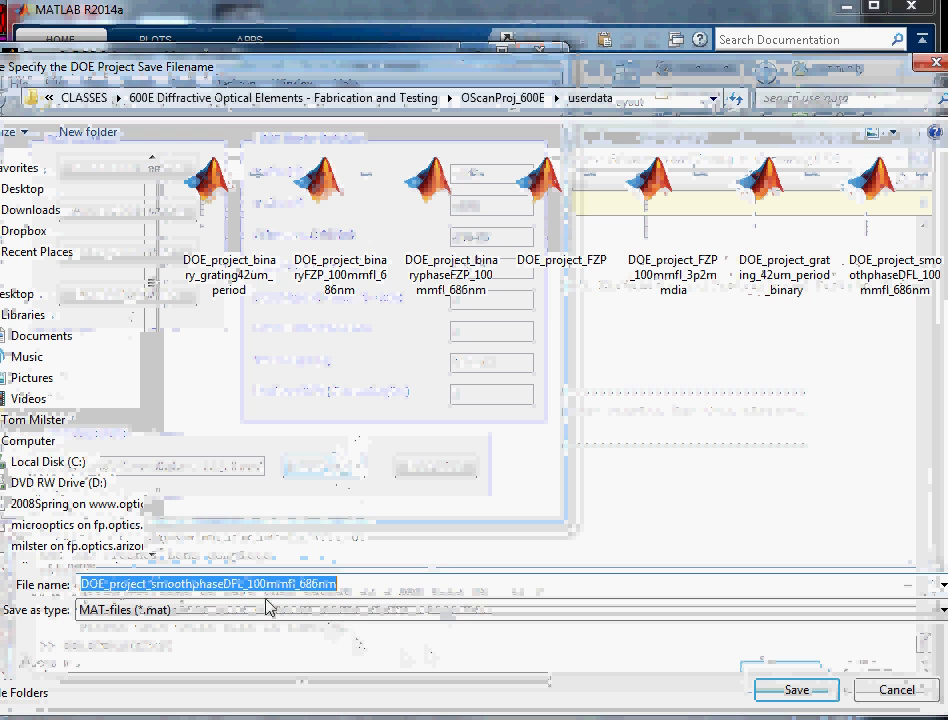
left_click(820, 688)
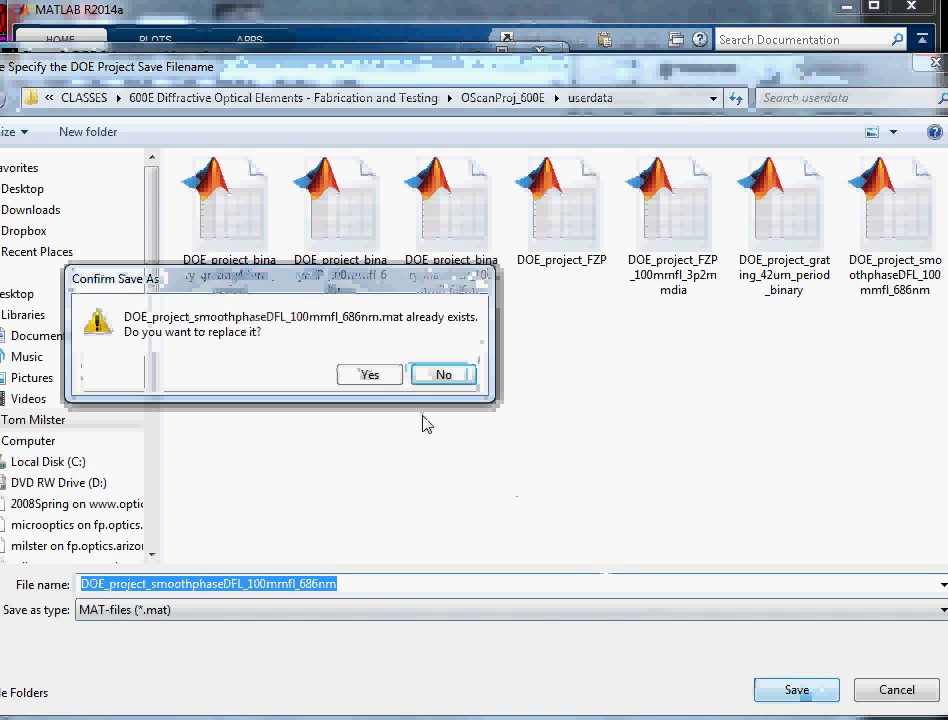
left_click(366, 380)
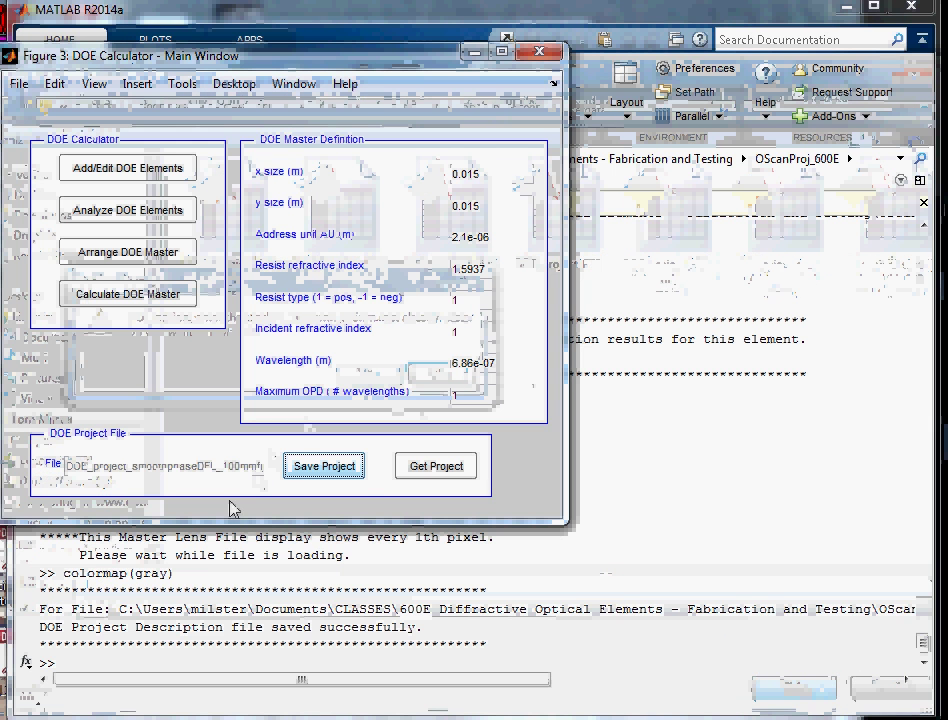
left_click(127, 294)
left_click(118, 456)
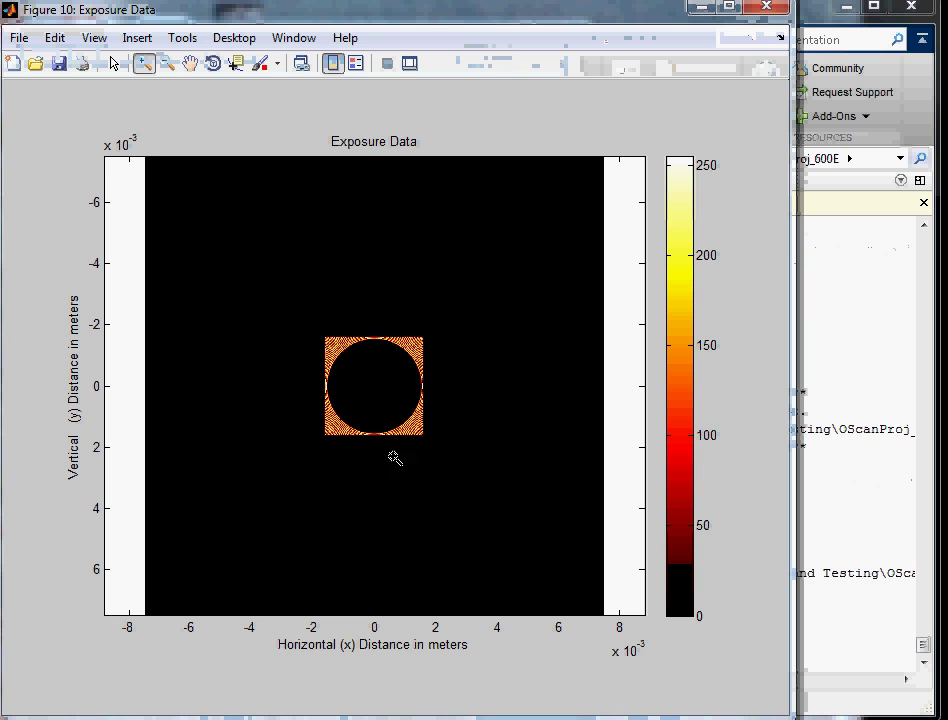
Step: Decline the bmp conversion and cancel the master calculation settings
left_click(927, 116)
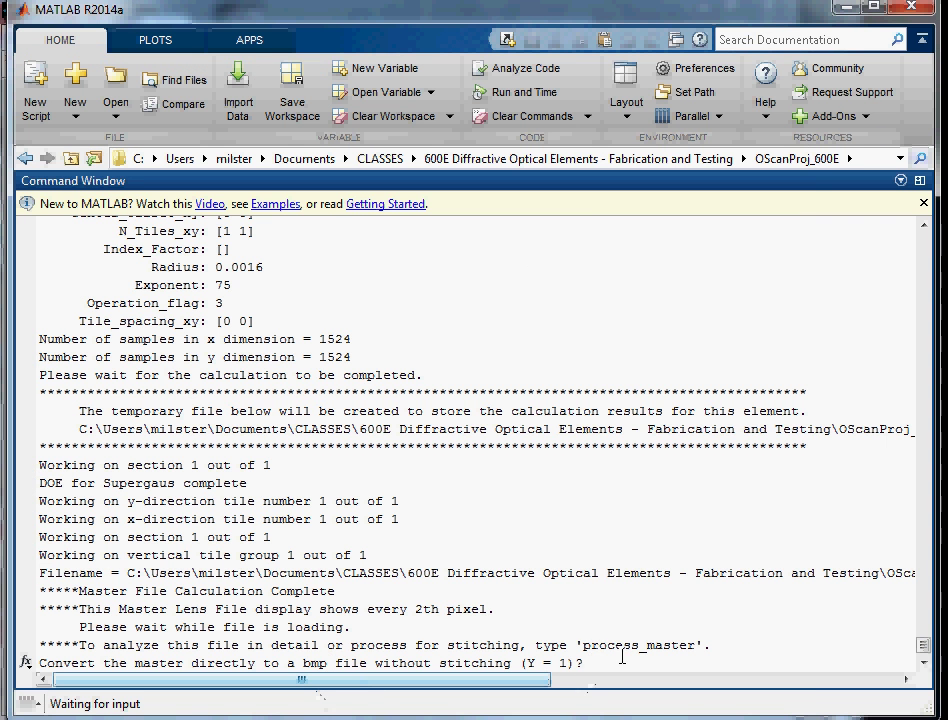
key("Return")
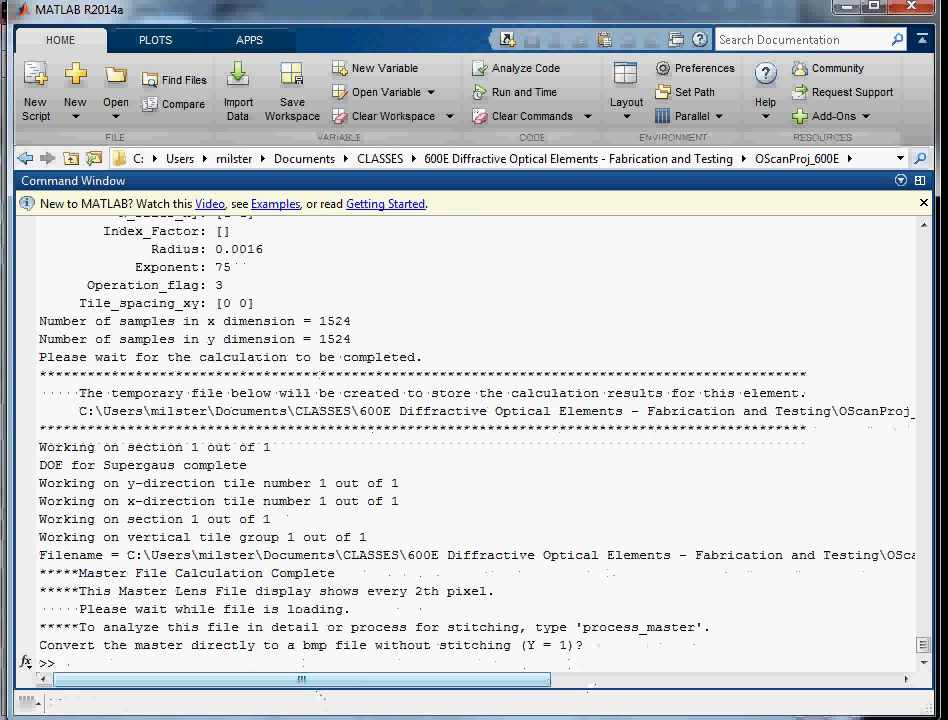
mouse_move(74, 688)
left_click(466, 662)
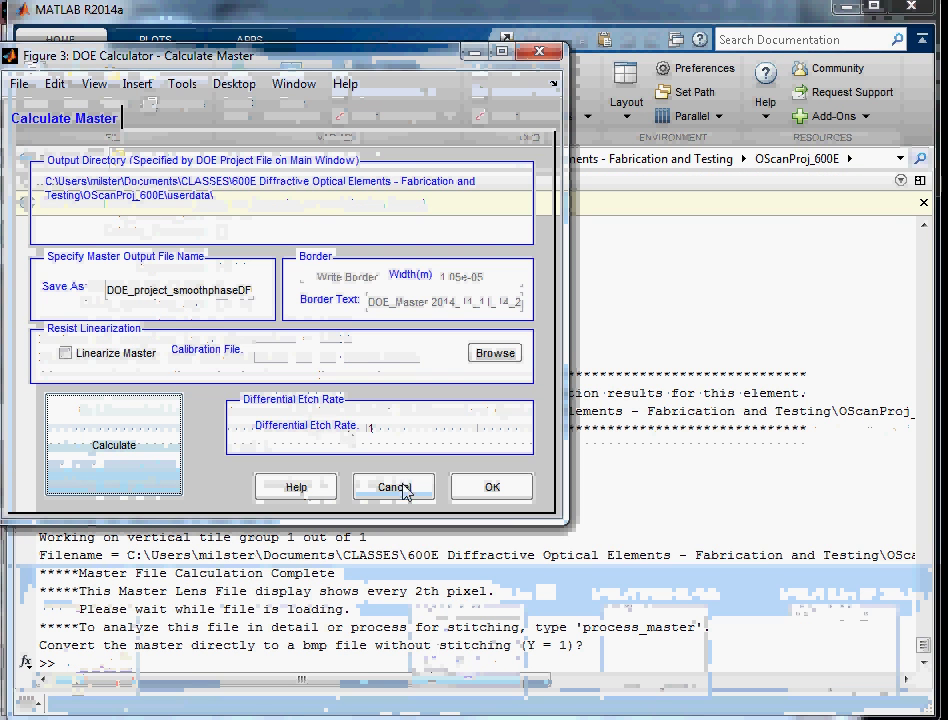
left_click(497, 489)
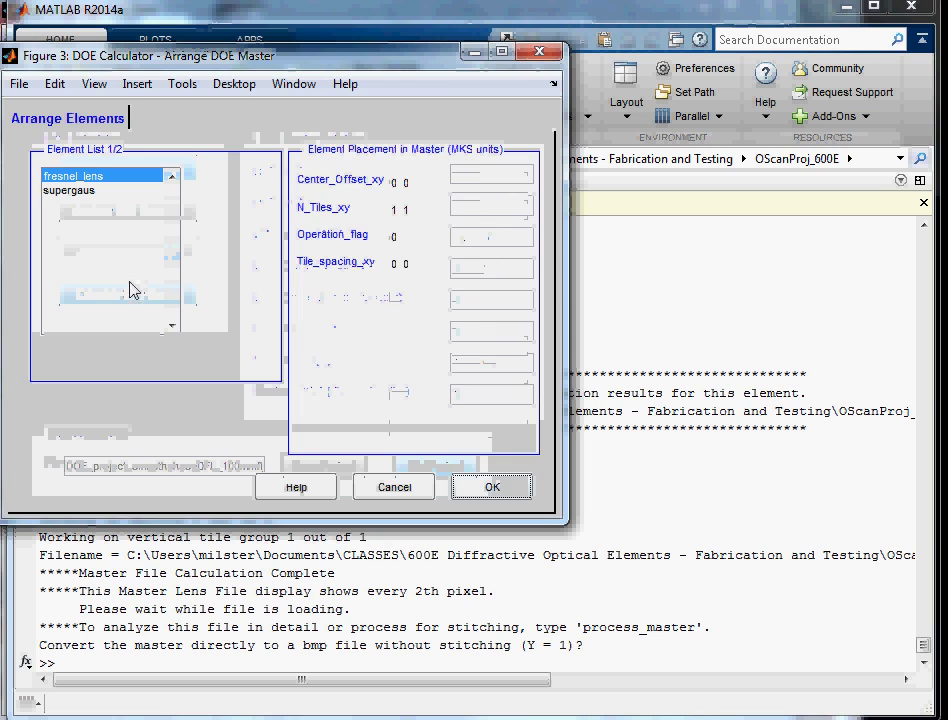
Step: Change the supergaus element's Operation_flag from 3 to 4 and confirm the arrangement
left_click(93, 194)
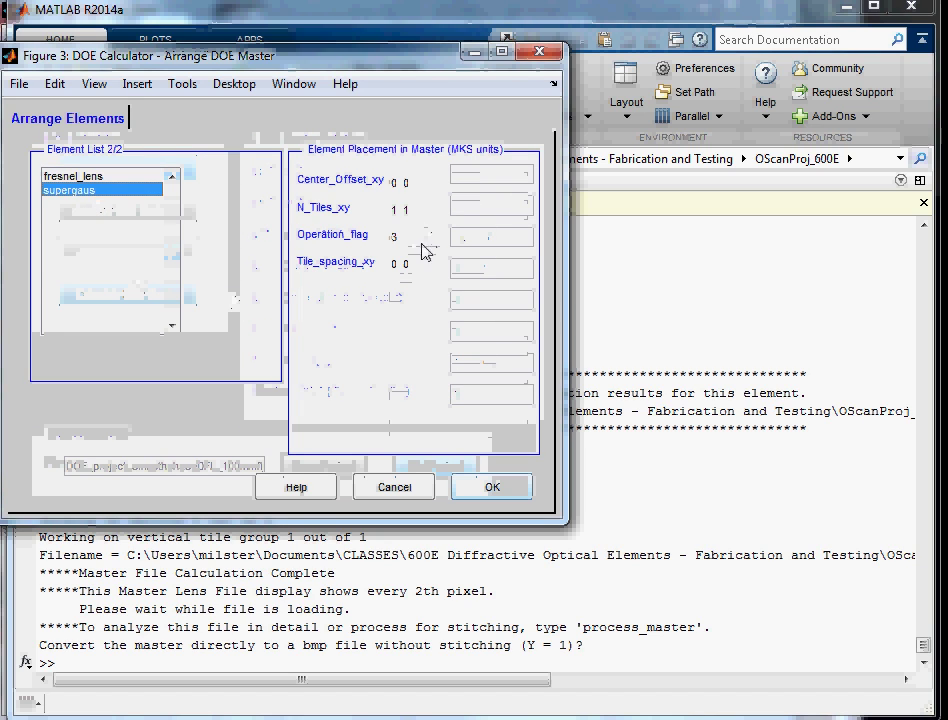
left_click(420, 245)
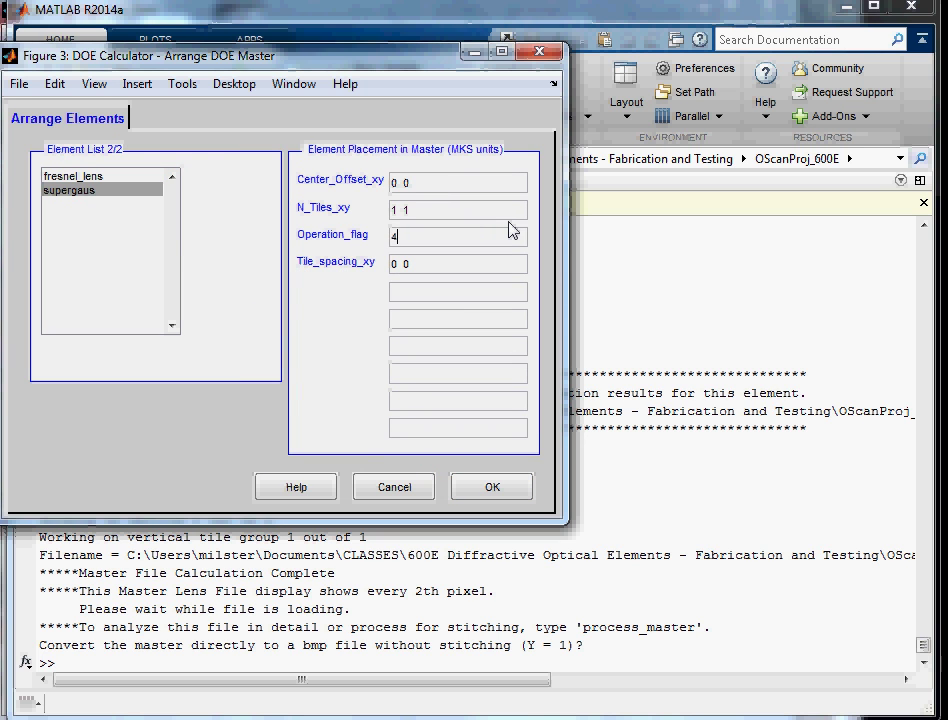
left_click(474, 490)
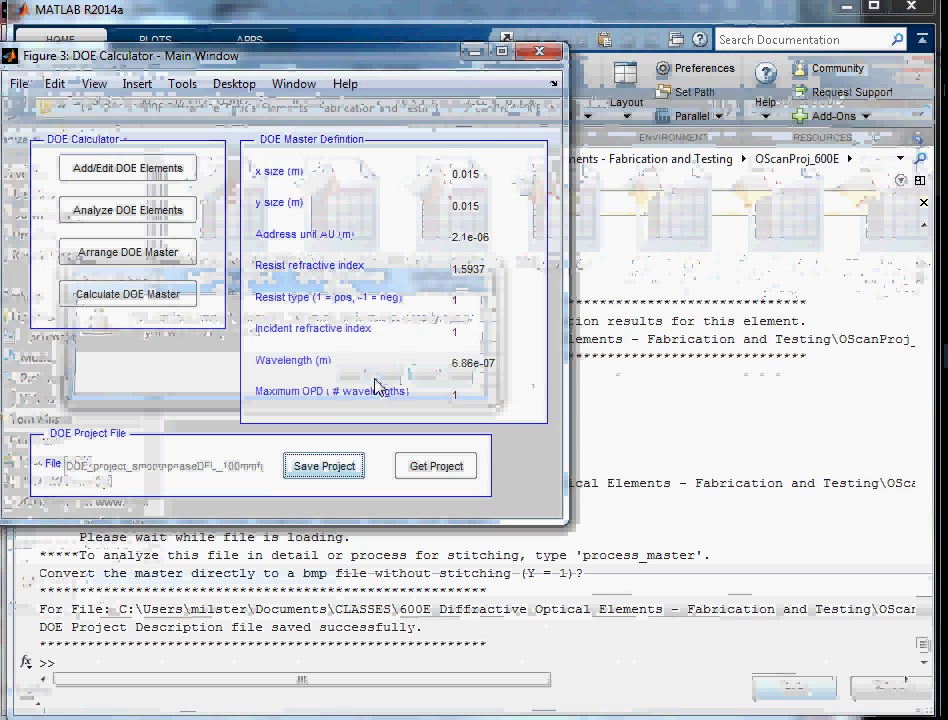
Step: Recalculate the DOE master and answer 1 to convert it directly to bmp
left_click(127, 295)
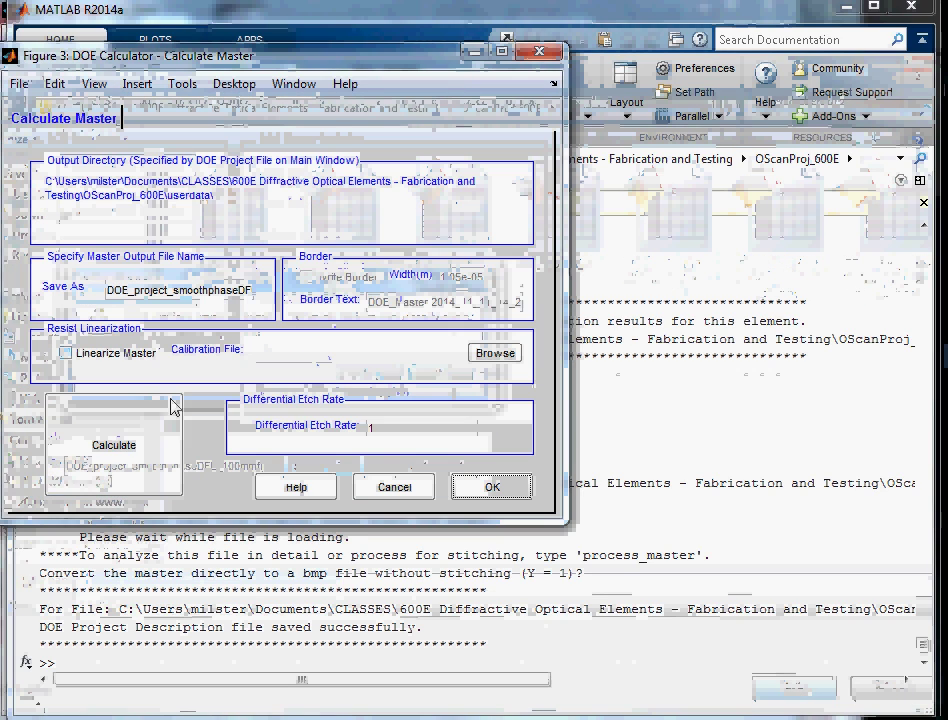
left_click(133, 458)
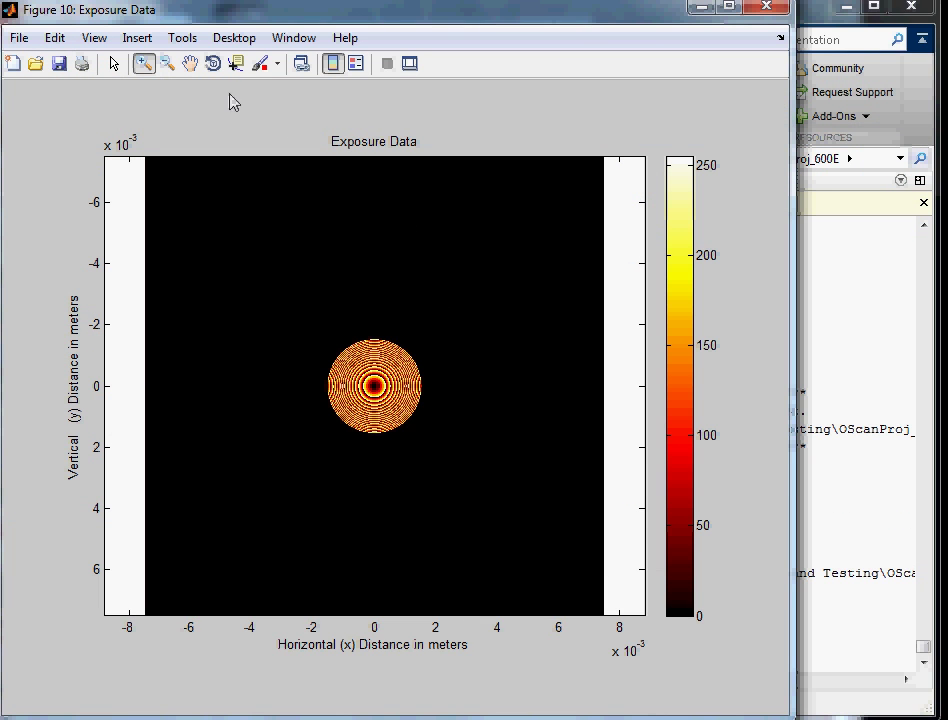
left_click(848, 647)
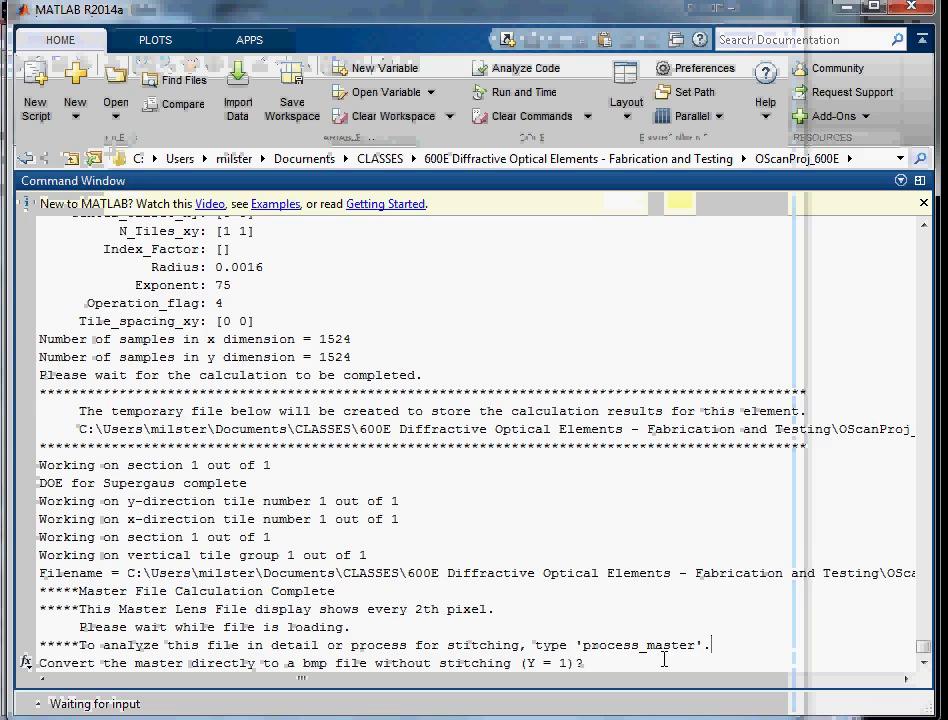
type("1")
key("Return")
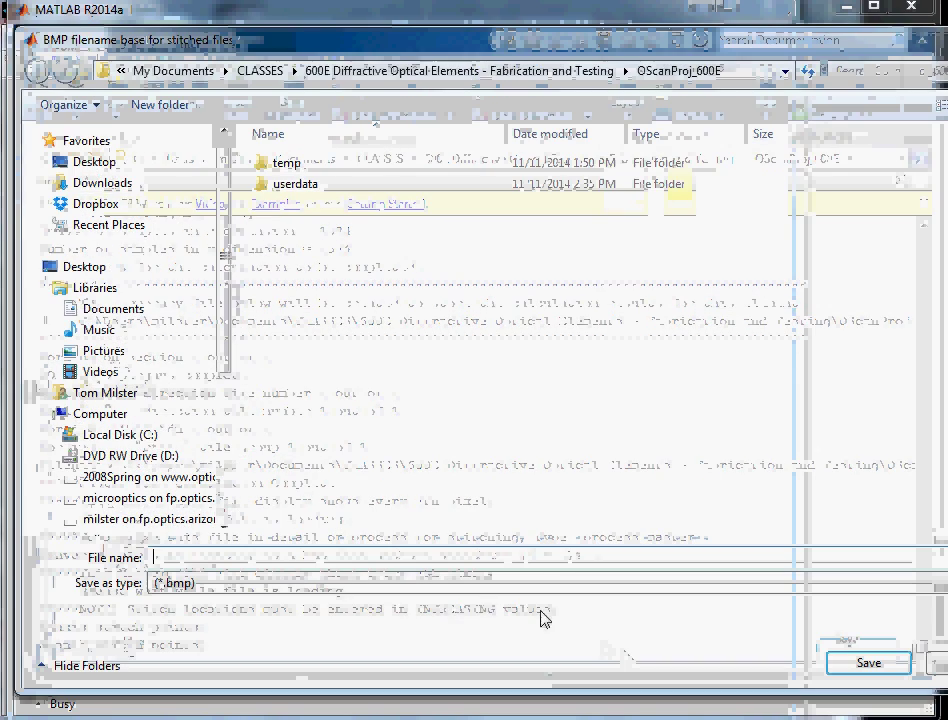
Step: Save the bitmap in the userdata folder as DFL_smoothphase_100mmfl_686nm
double_click(305, 186)
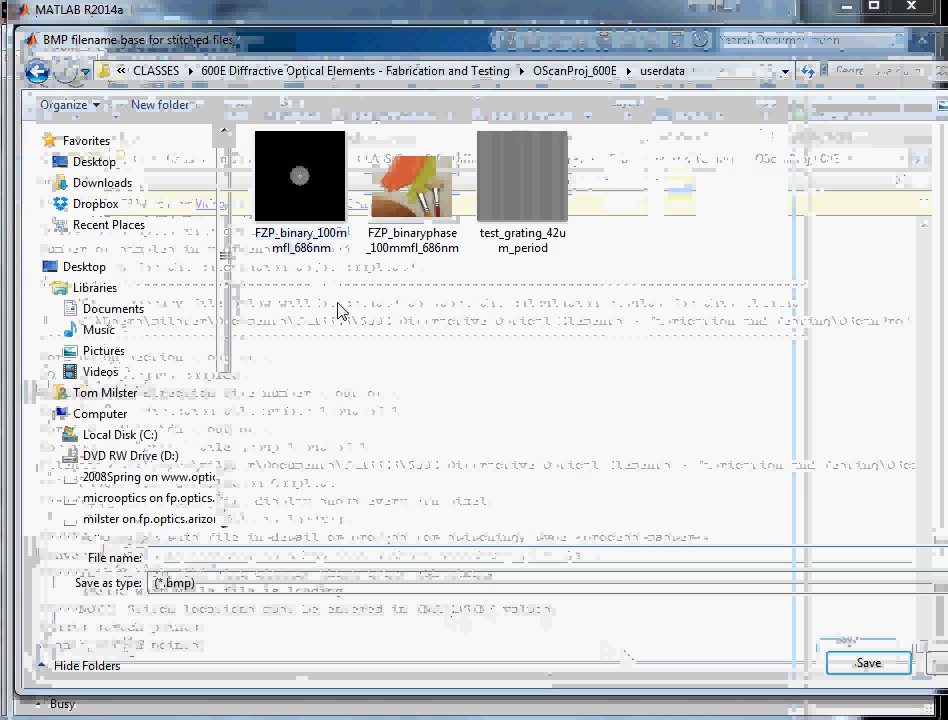
left_click(298, 190)
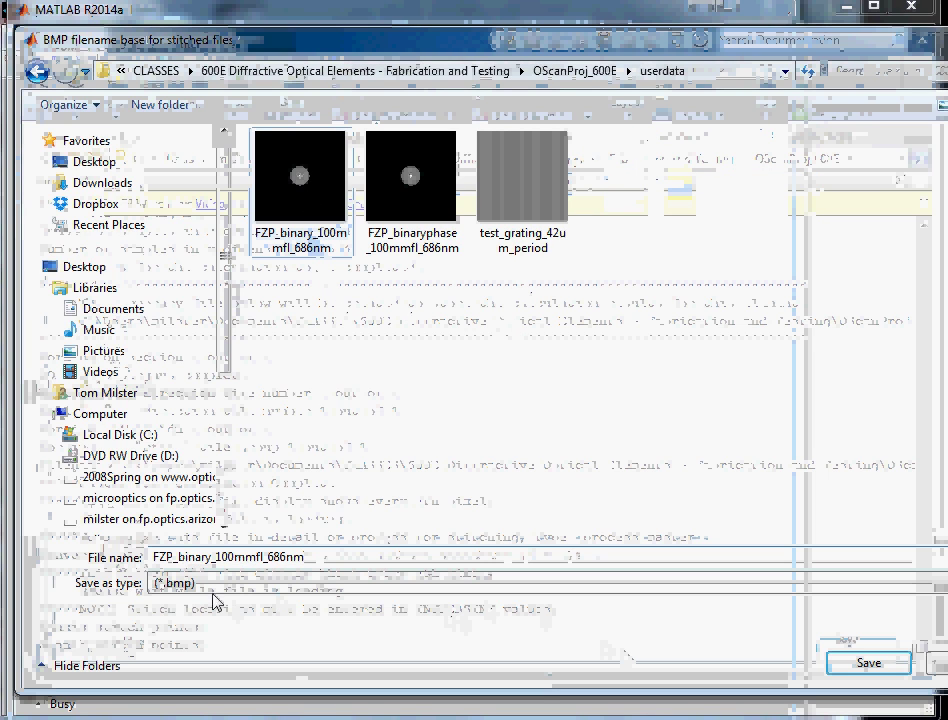
left_click_drag(175, 557, 124, 557)
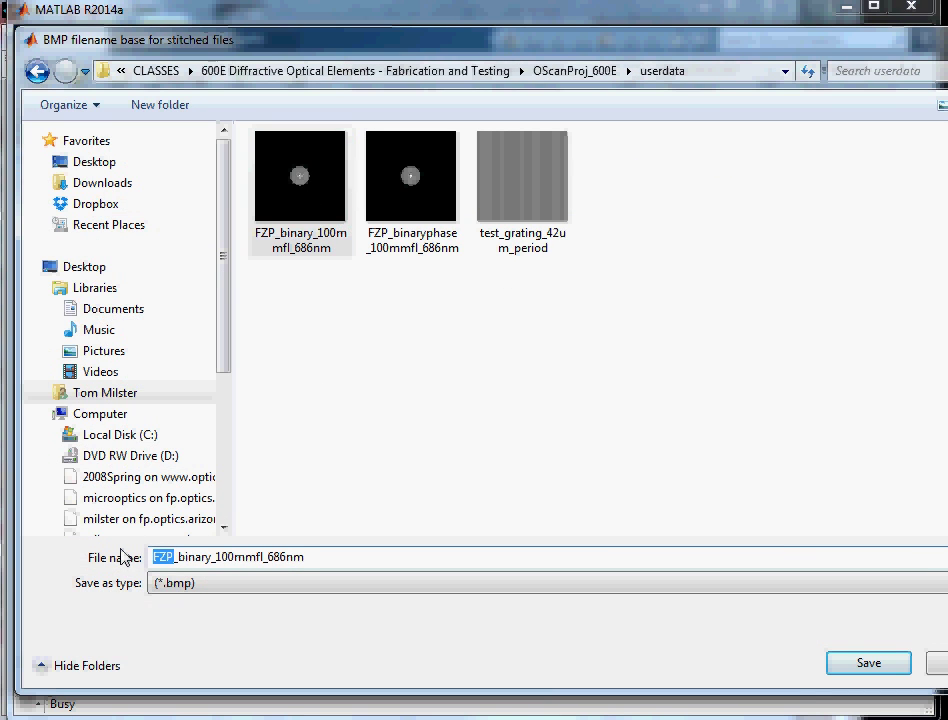
type("DFL")
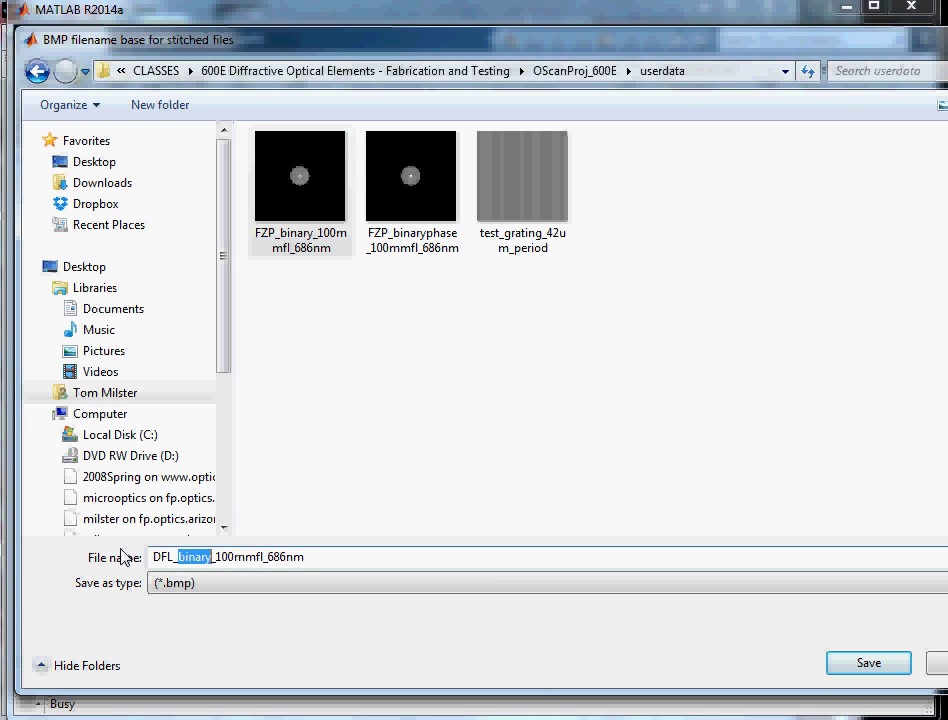
type("smoothpha")
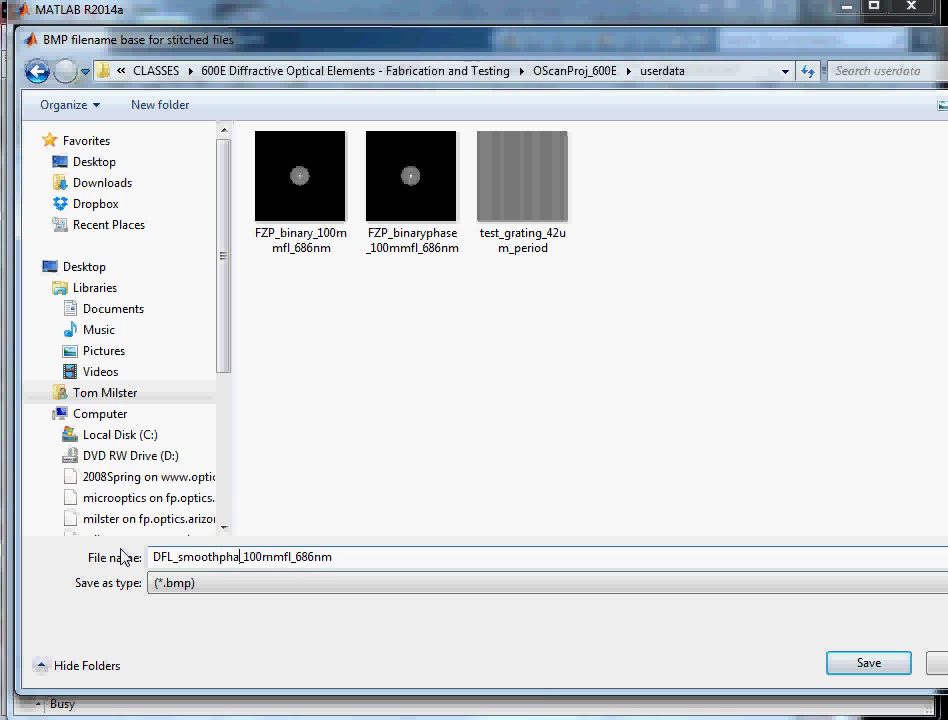
type("se")
key("Return")
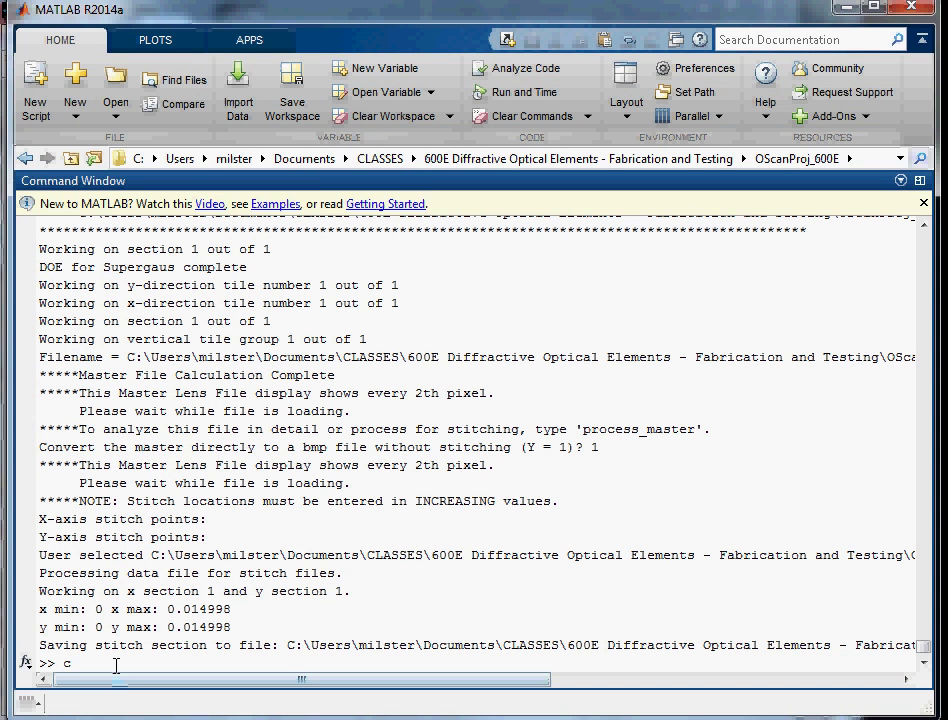
Step: Reapply colormap(gray) from history and zoom twice into the central rings of the Figure 10 plot
key("Up")
key("Return")
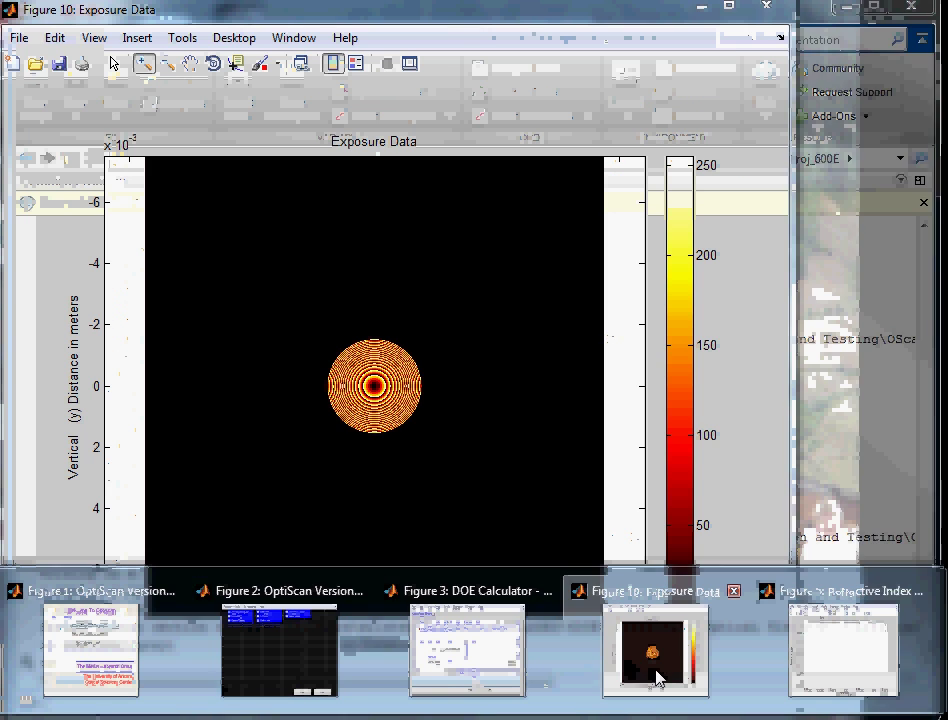
left_click(656, 677)
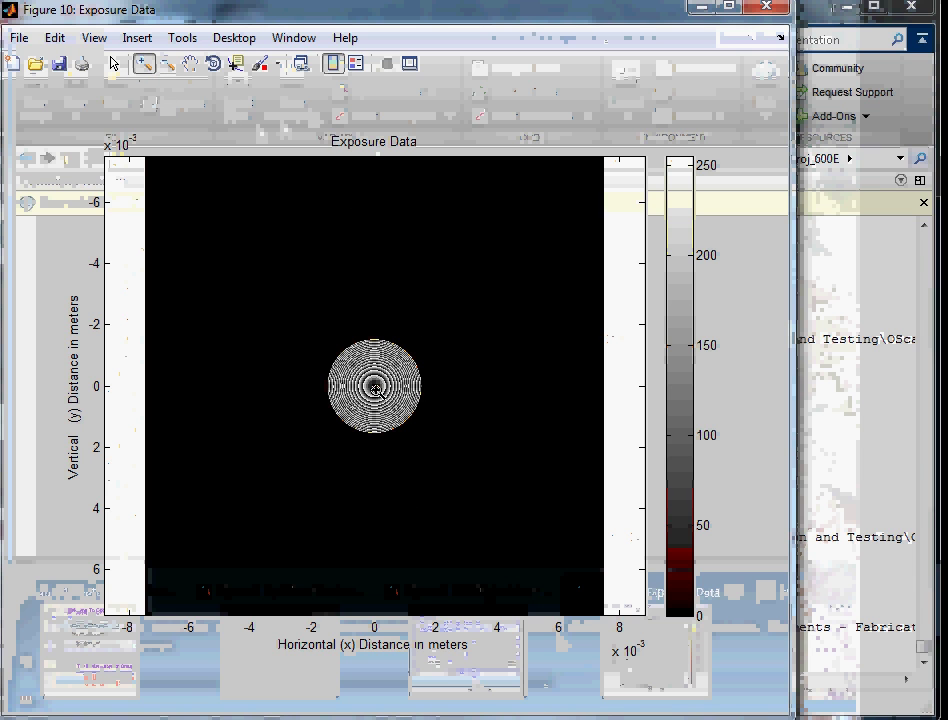
left_click(375, 386)
left_click(376, 384)
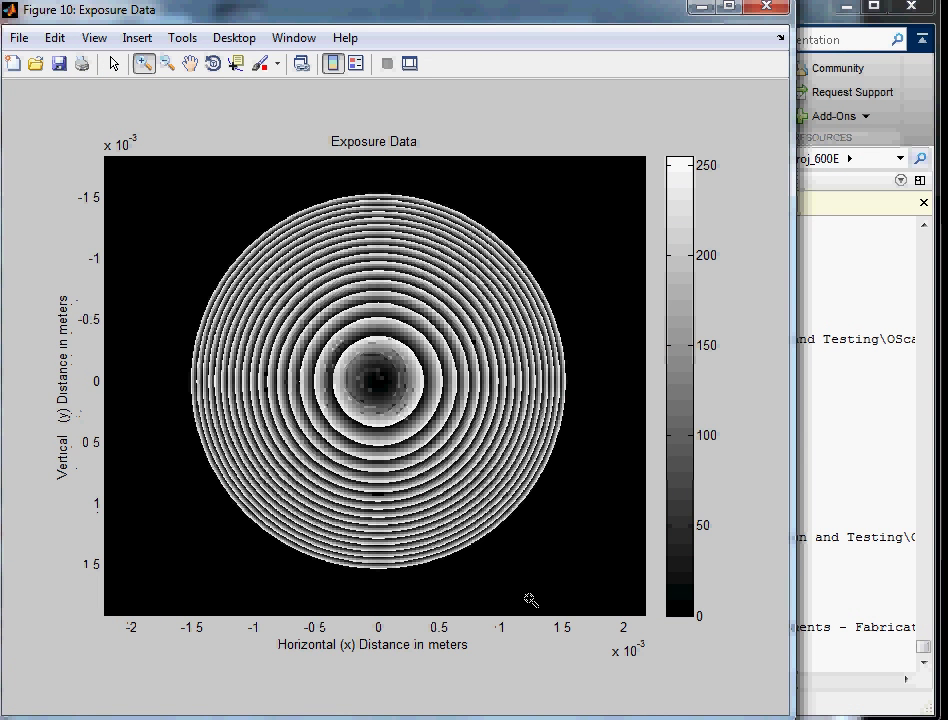